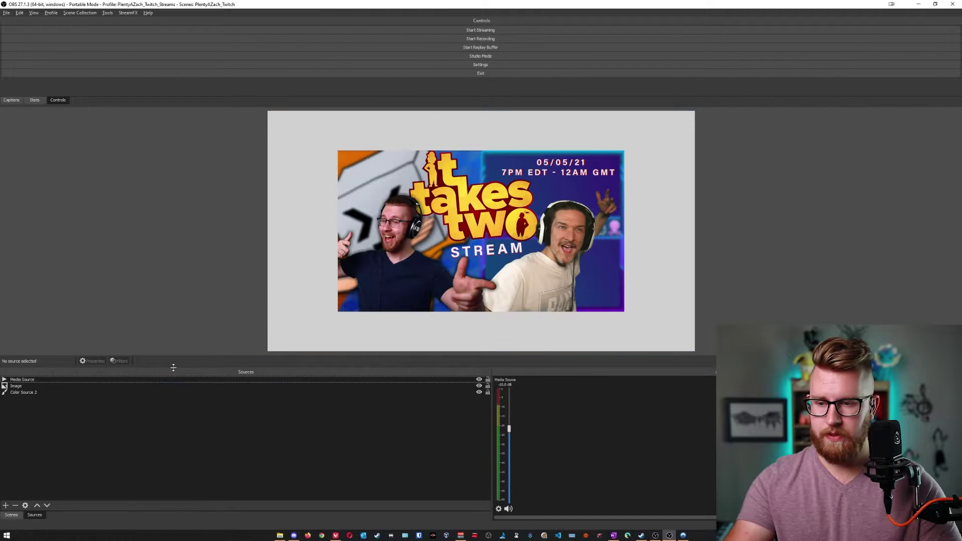
- Select the Image source holding the It Takes Two poster in the Sources dock
left_click(26, 388)
left_click(55, 416)
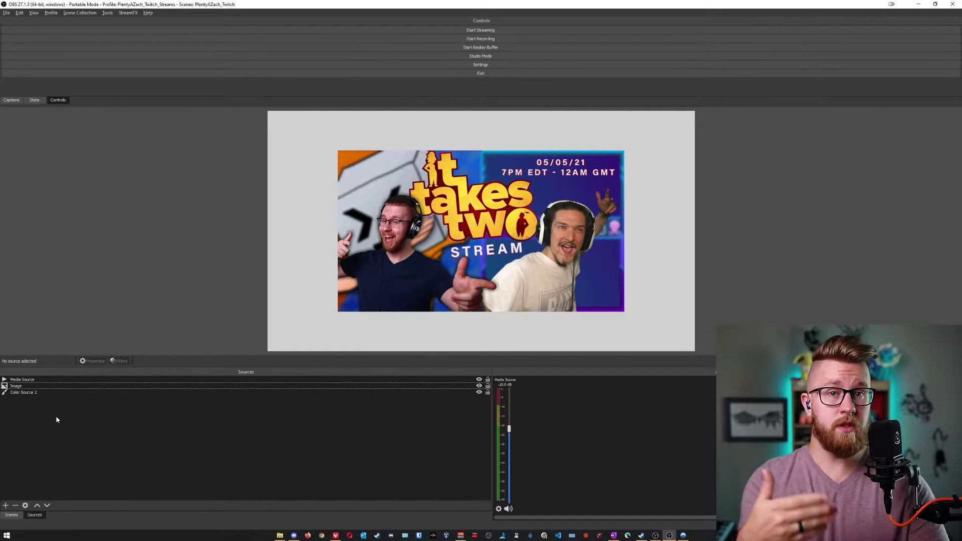
left_click(31, 387)
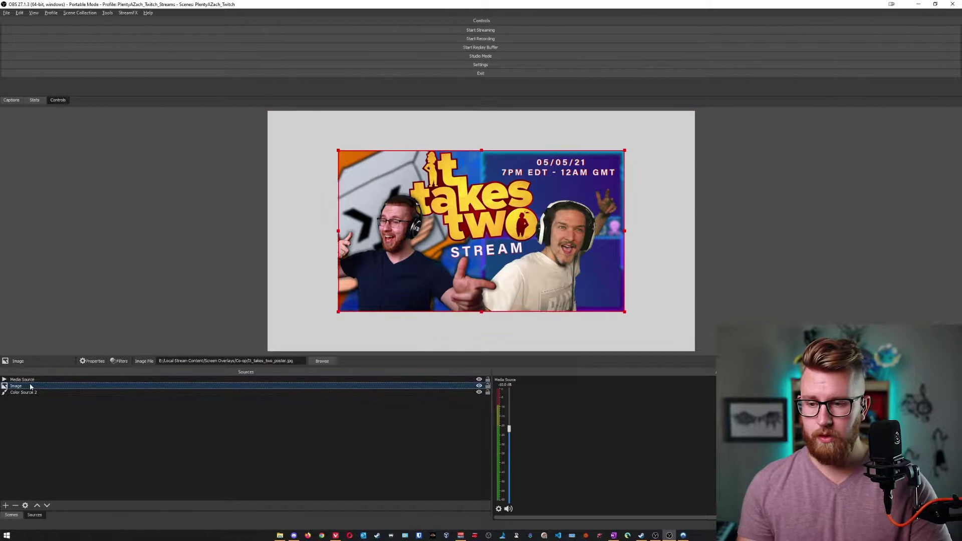
- Enable the Image source's rounded-corner User-defined shader filter, then reselect the poster in the preview
left_click(120, 361)
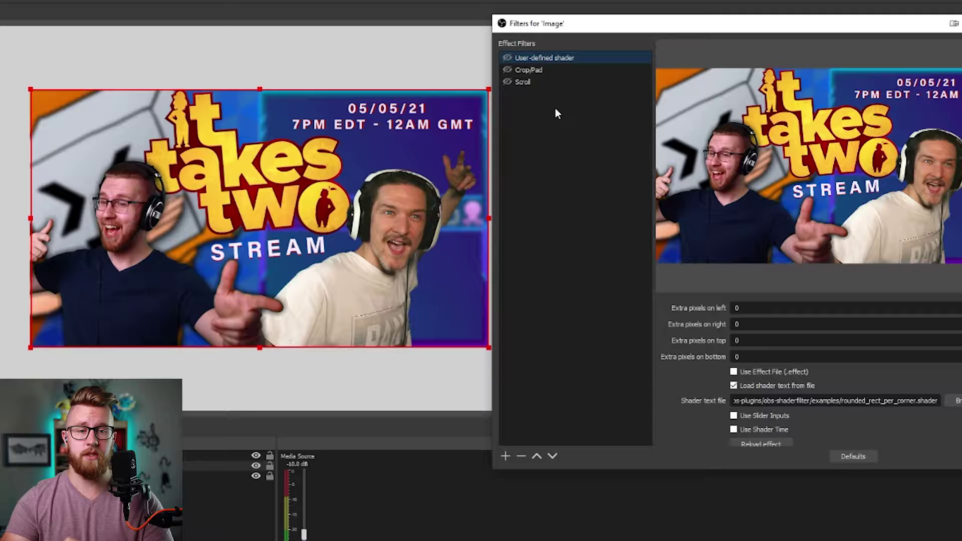
left_click(507, 58)
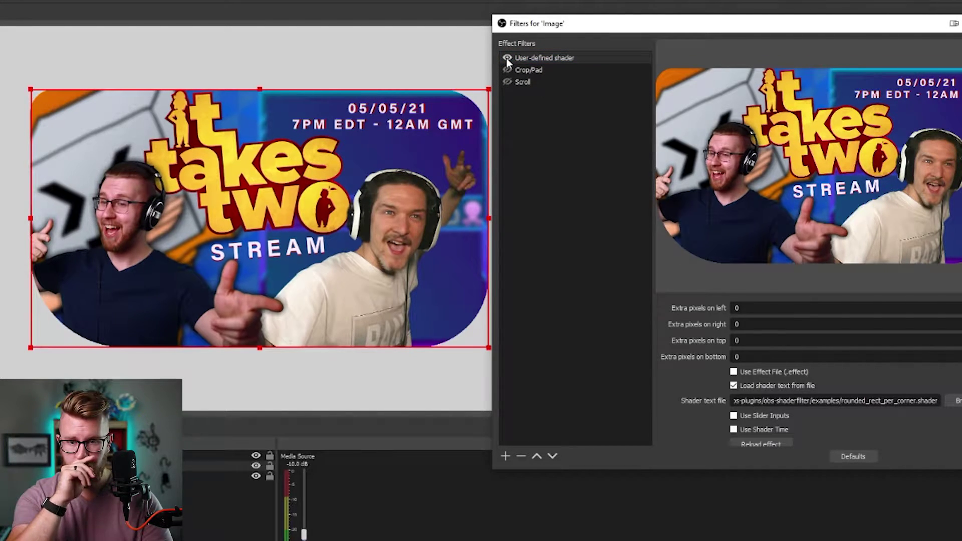
left_click(350, 128)
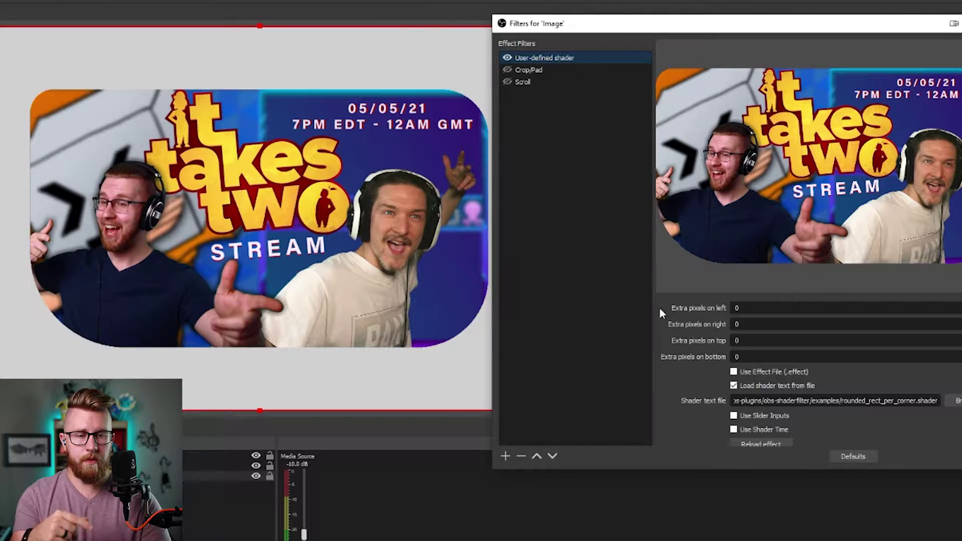
scroll(660, 333, "down", 4)
scroll(662, 333, "up", 1)
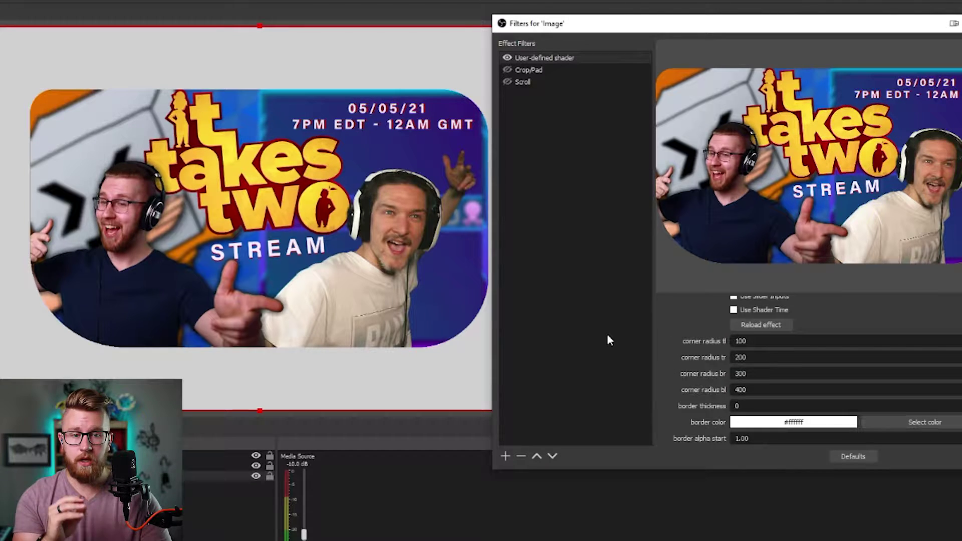
left_click(593, 241)
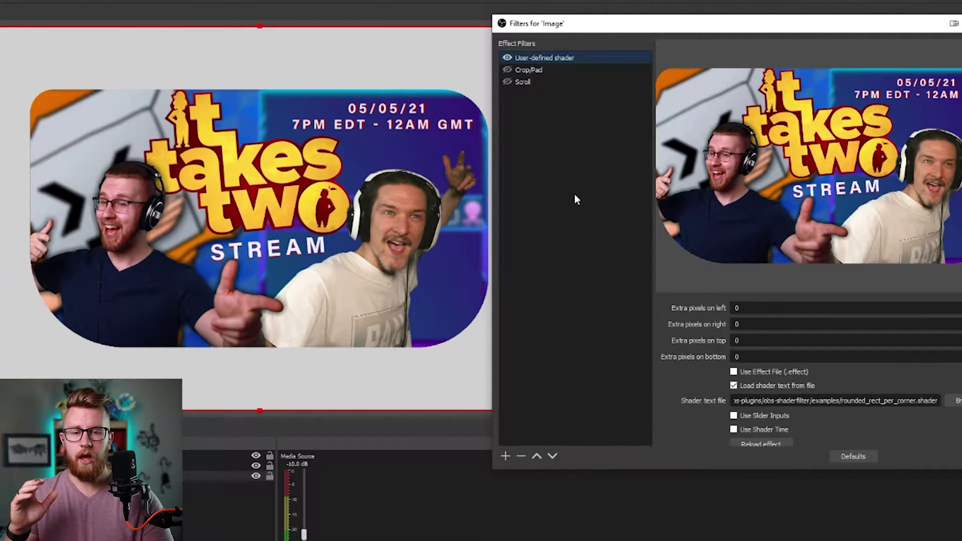
left_click(216, 108)
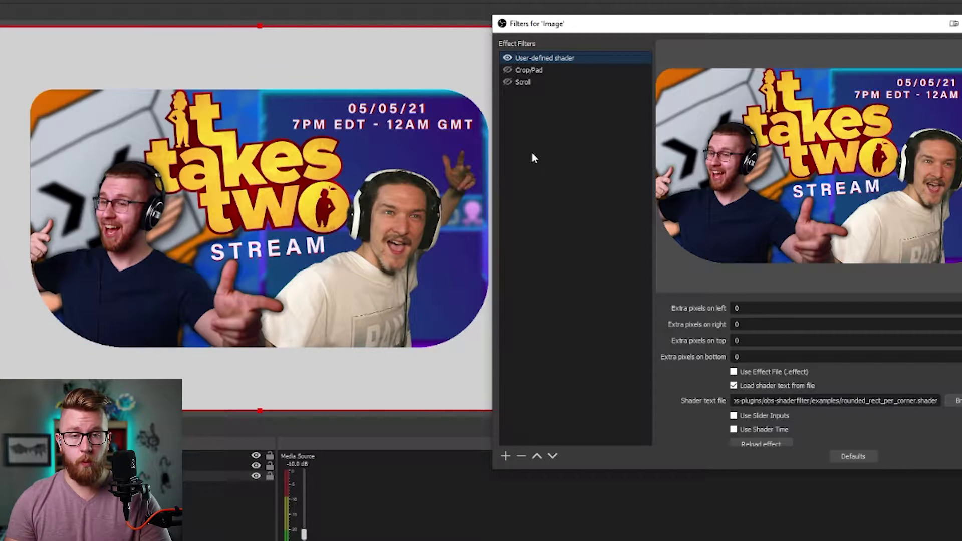
- Set the shader's bottom-left radius to 600 and toggle Crop/Pad off and on to compare
left_click(507, 70)
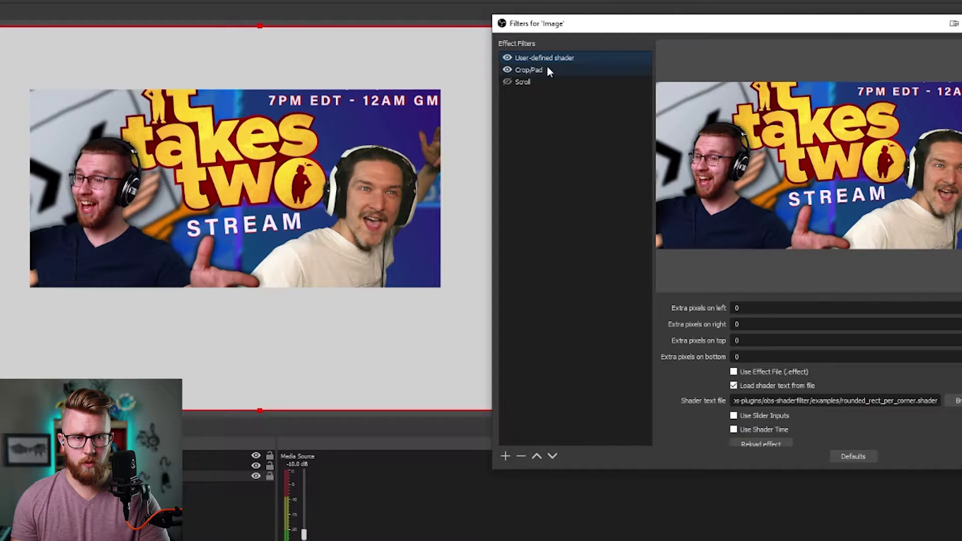
scroll(666, 350, "down", 5)
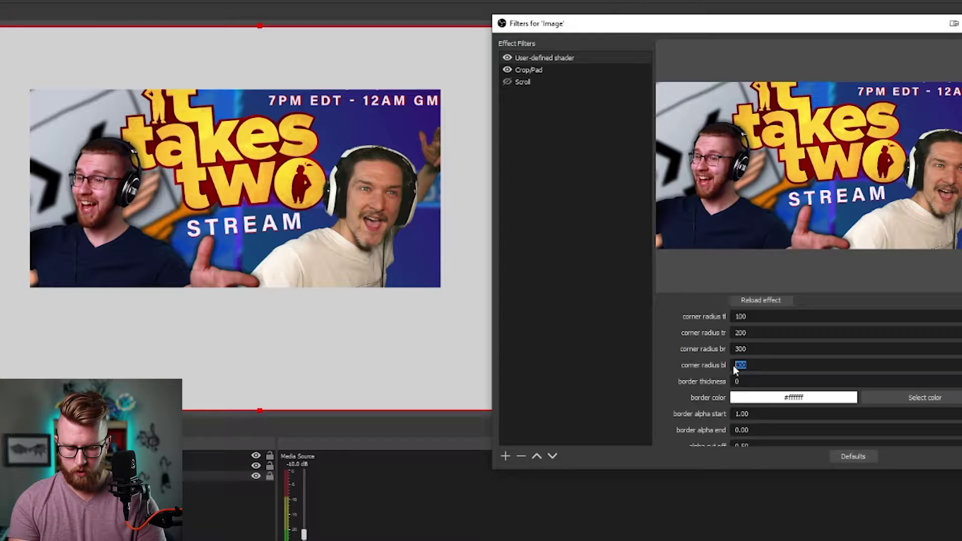
type("500")
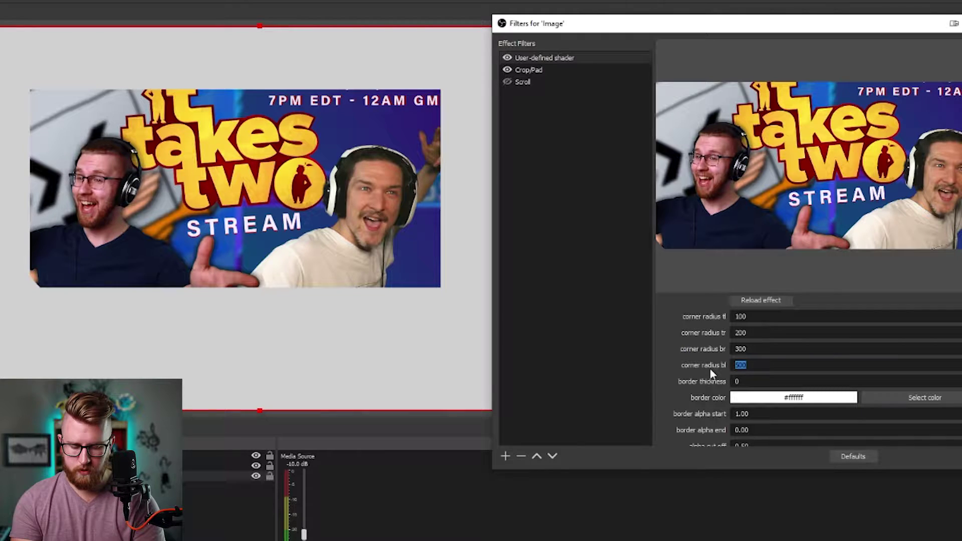
type("600")
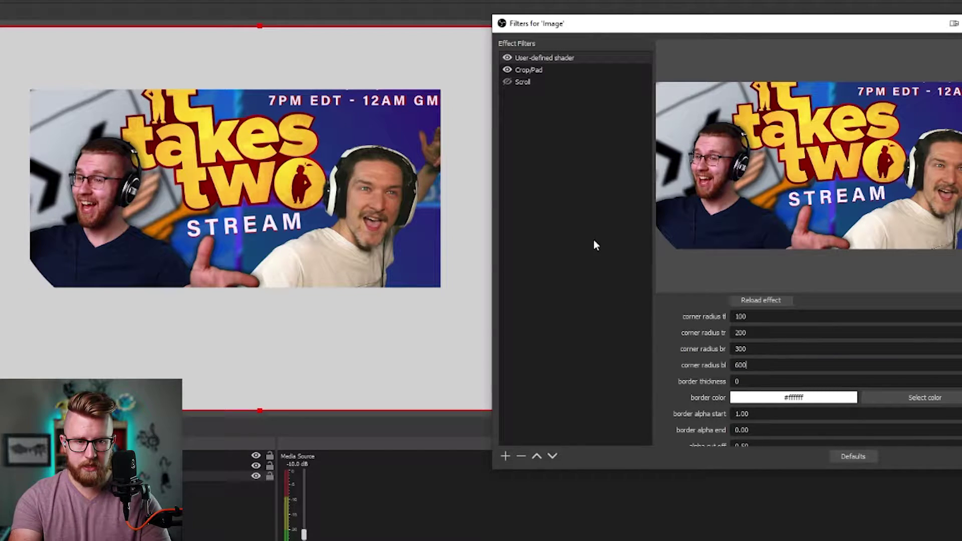
left_click(550, 106)
left_click(507, 71)
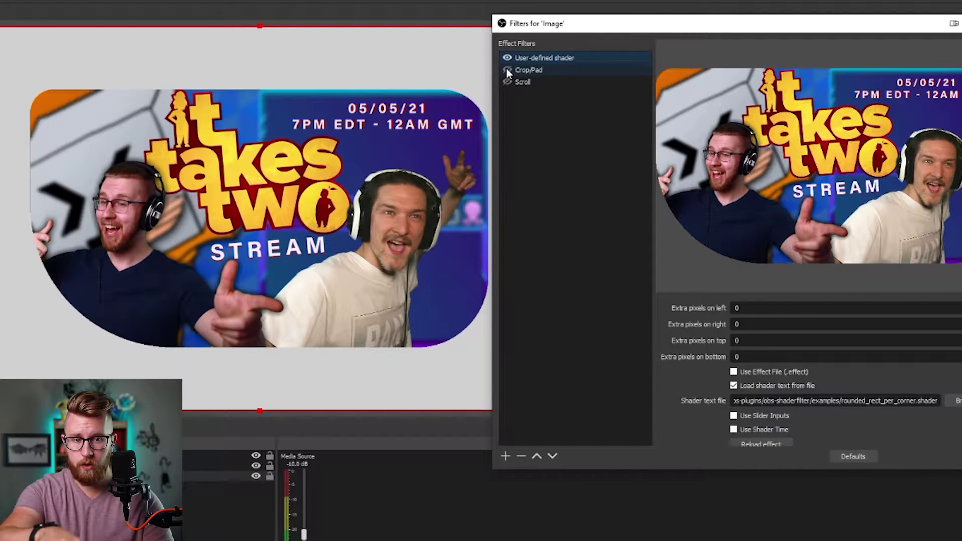
left_click(506, 70)
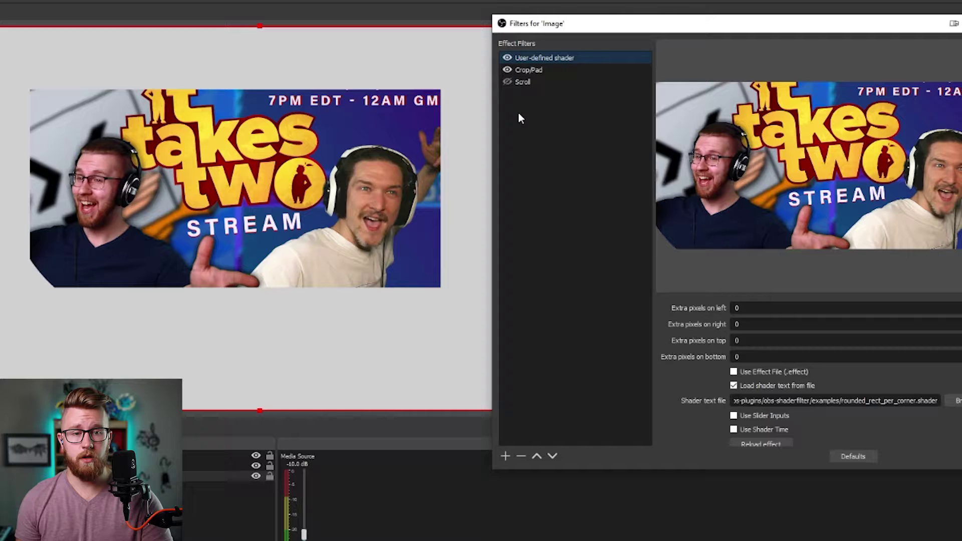
- Move Crop/Pad above the User-defined shader and reset the bottom-left corner radius to 400
left_click(531, 71)
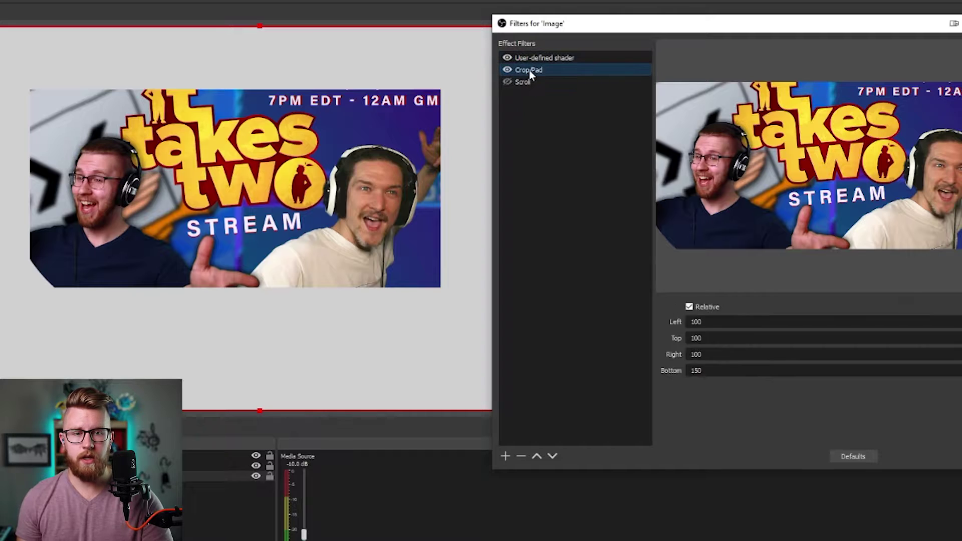
left_click(536, 457)
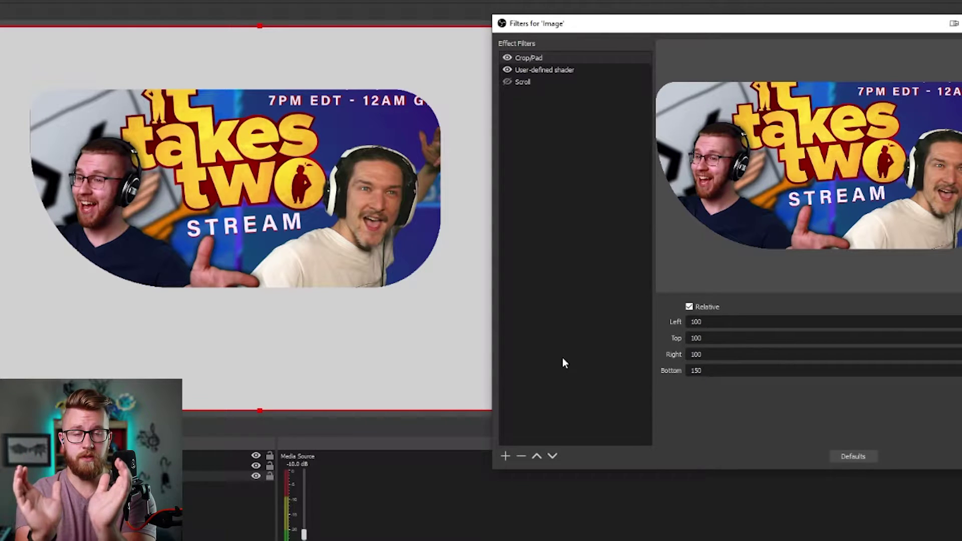
left_click(551, 70)
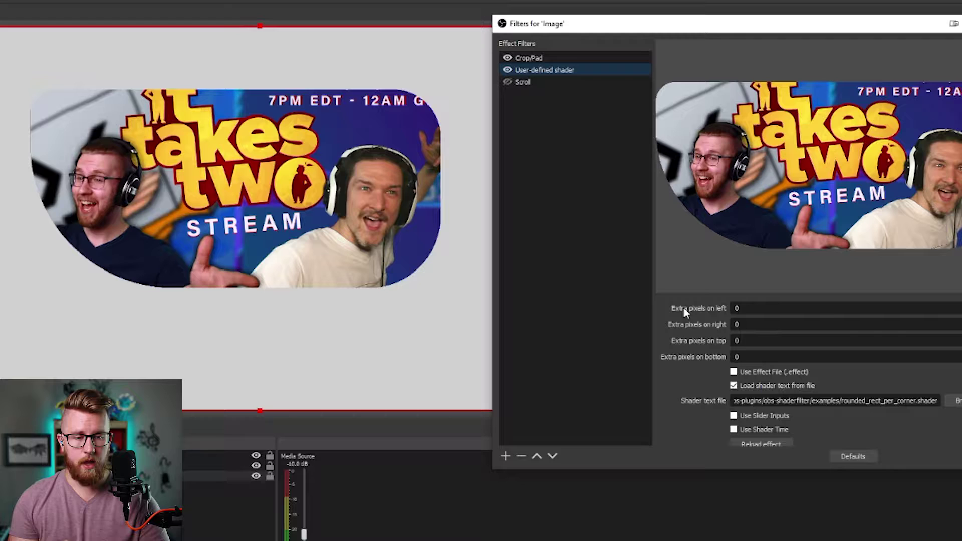
scroll(716, 380, "down", 3)
scroll(715, 380, "down", 1)
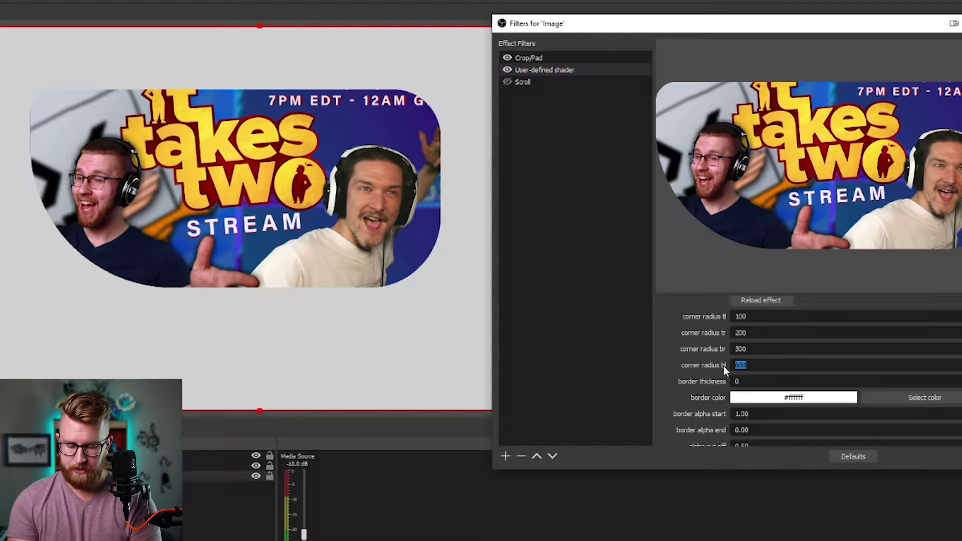
type("400")
scroll(666, 353, "up", 5)
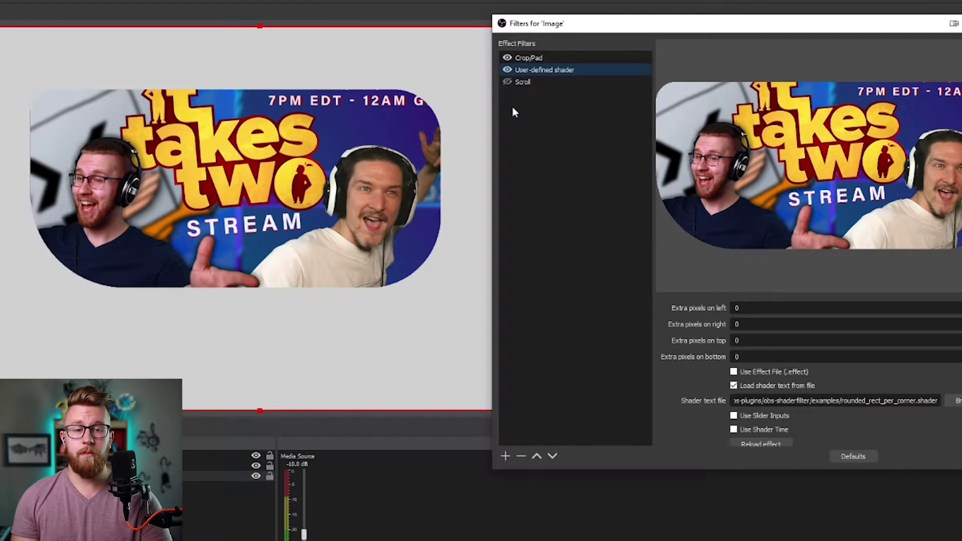
- Enable the Scroll filter and drag it above the User-defined shader
left_click(509, 83)
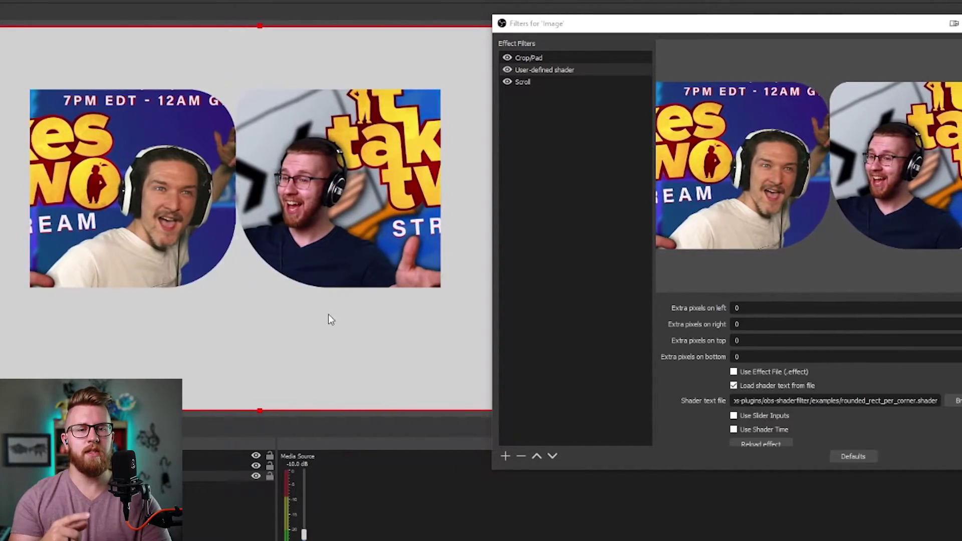
left_click(543, 119)
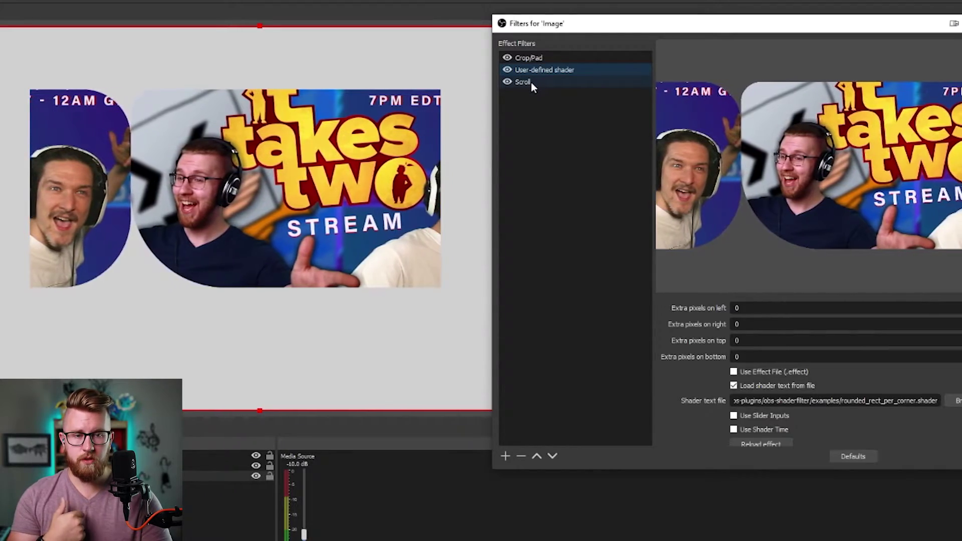
left_click_drag(530, 83, 545, 68)
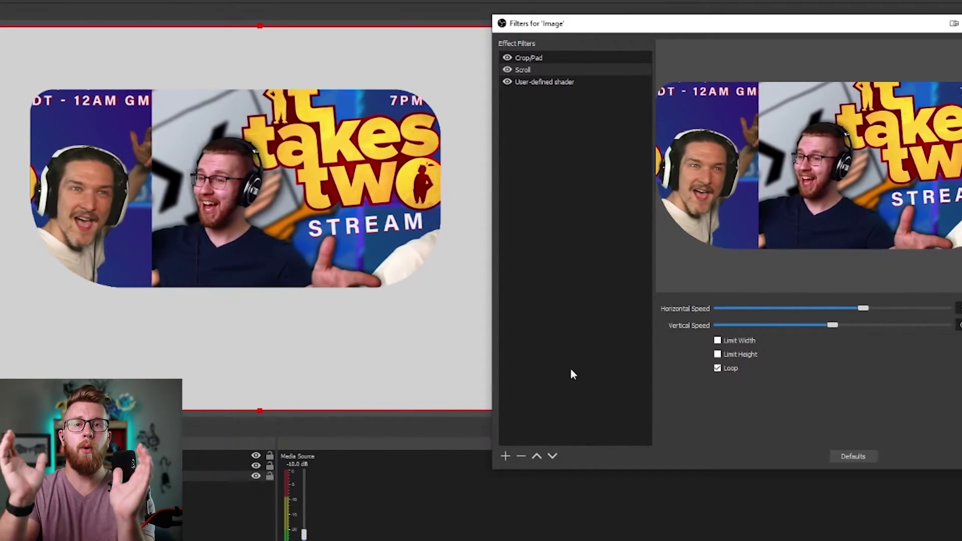
- Review the Scroll and Crop/Pad settings, opening the add-filter list without adding anything
left_click(546, 116)
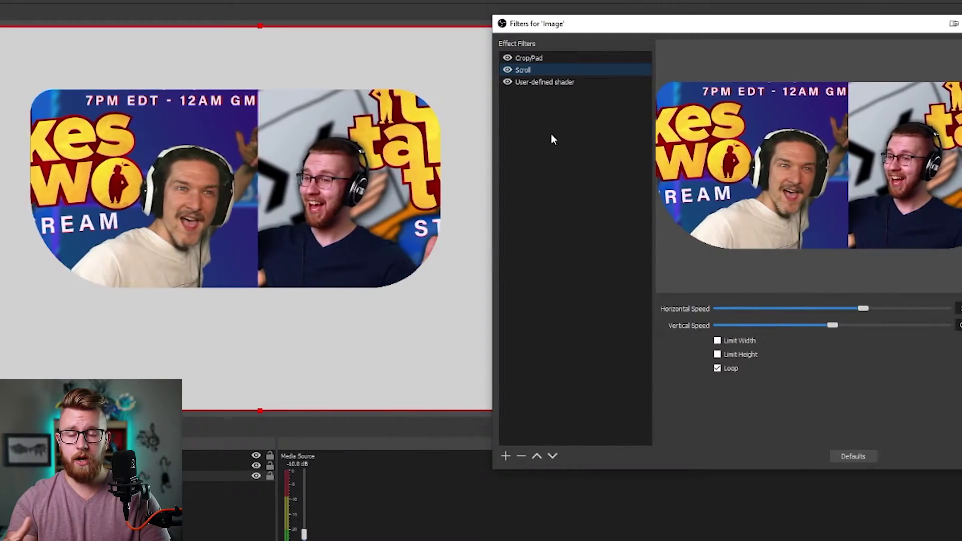
key("Up")
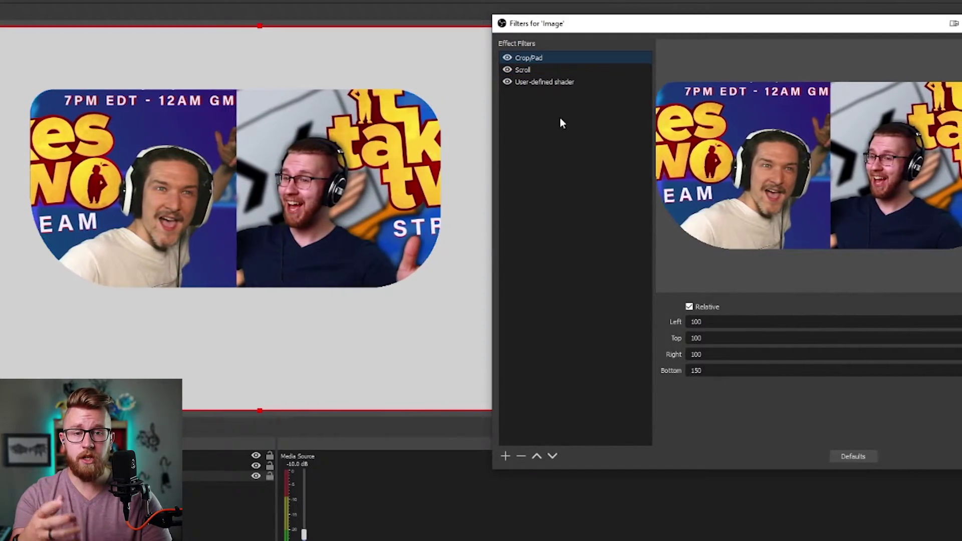
left_click(510, 458)
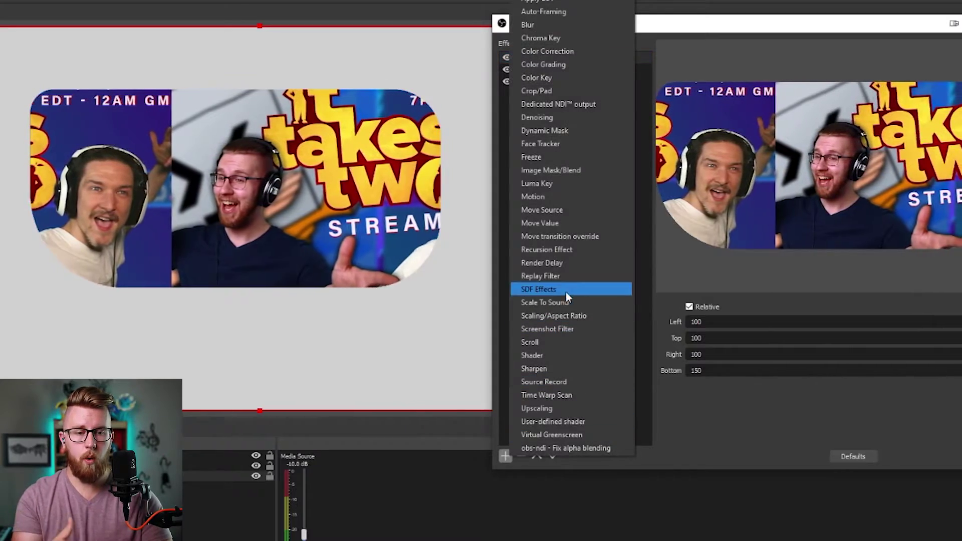
key("Escape")
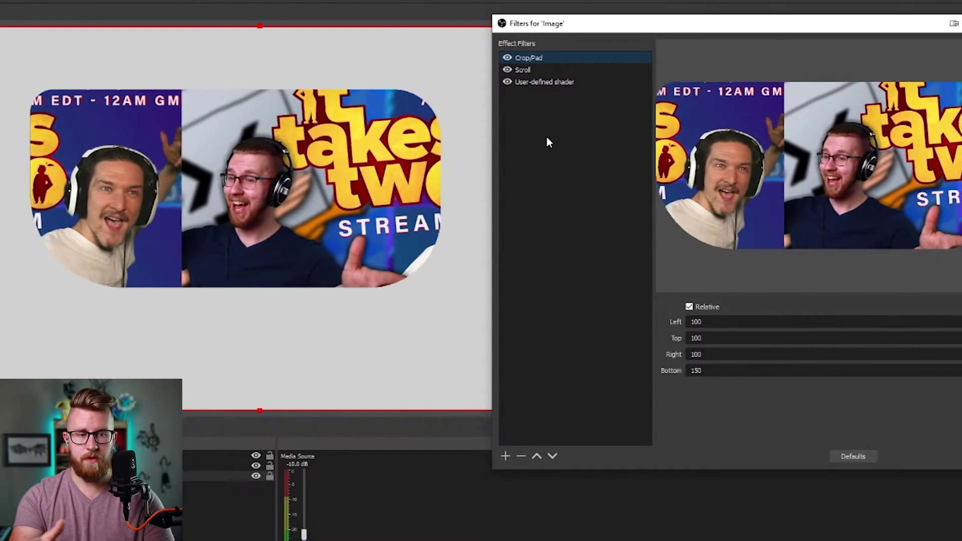
left_click(542, 72)
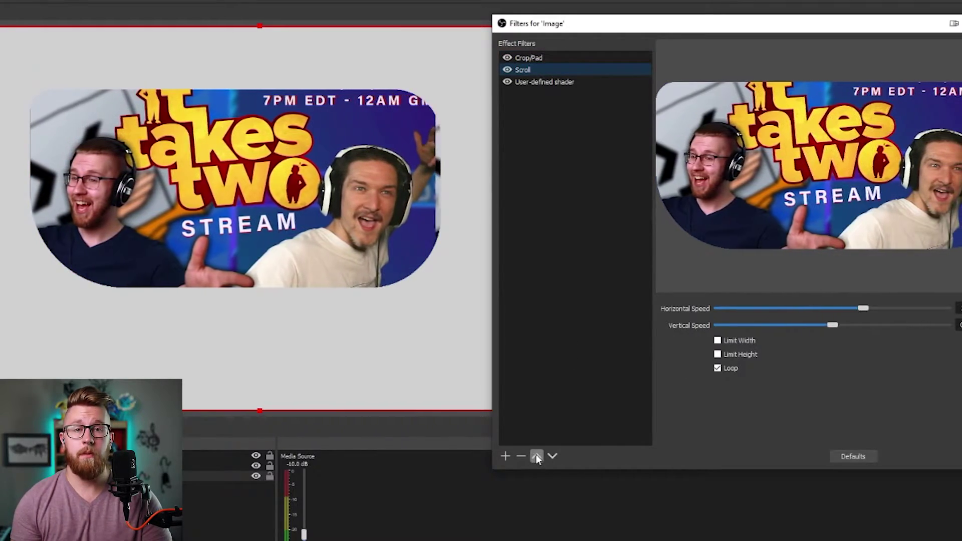
- Swap Scroll and Crop/Pad repeatedly to compare, ending with Crop/Pad, Scroll, then the shader
left_click(536, 455)
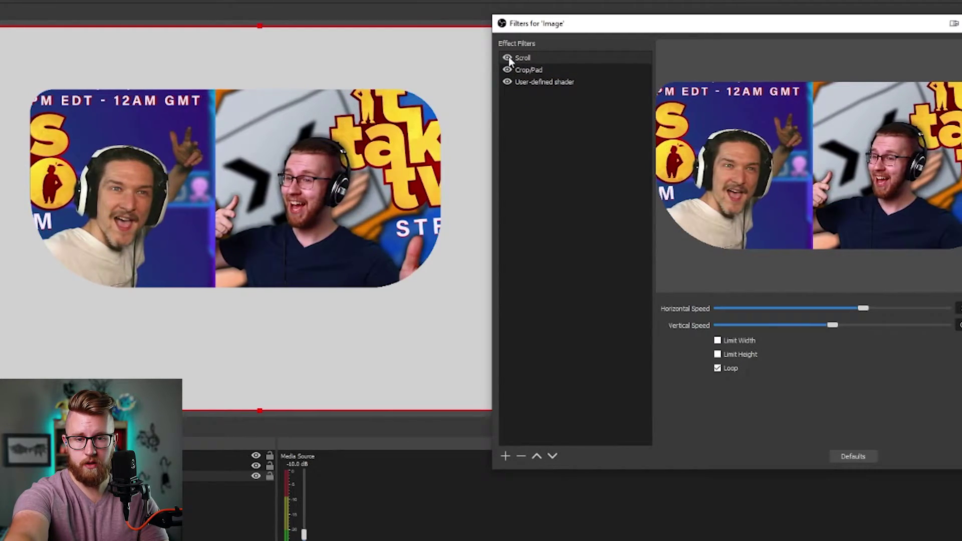
left_click(552, 457)
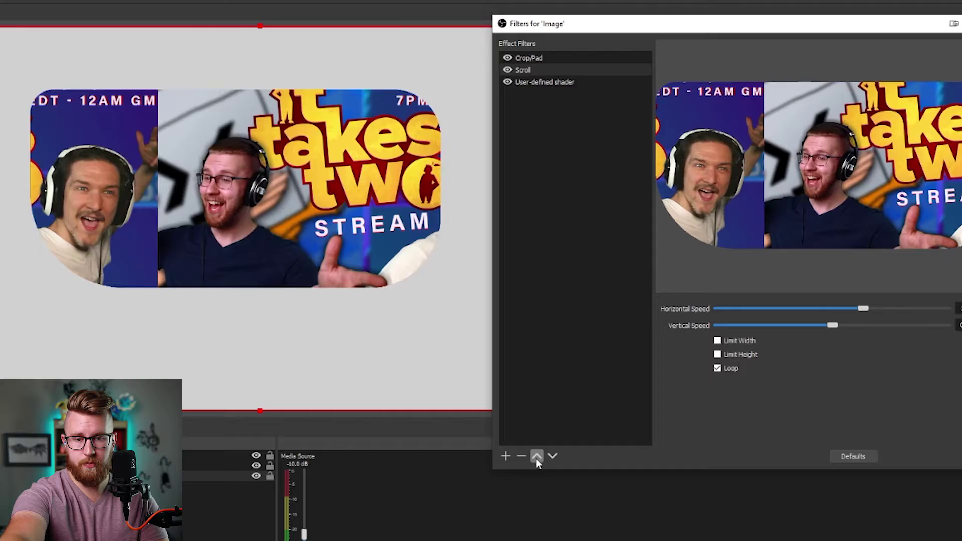
left_click(536, 458)
left_click(551, 456)
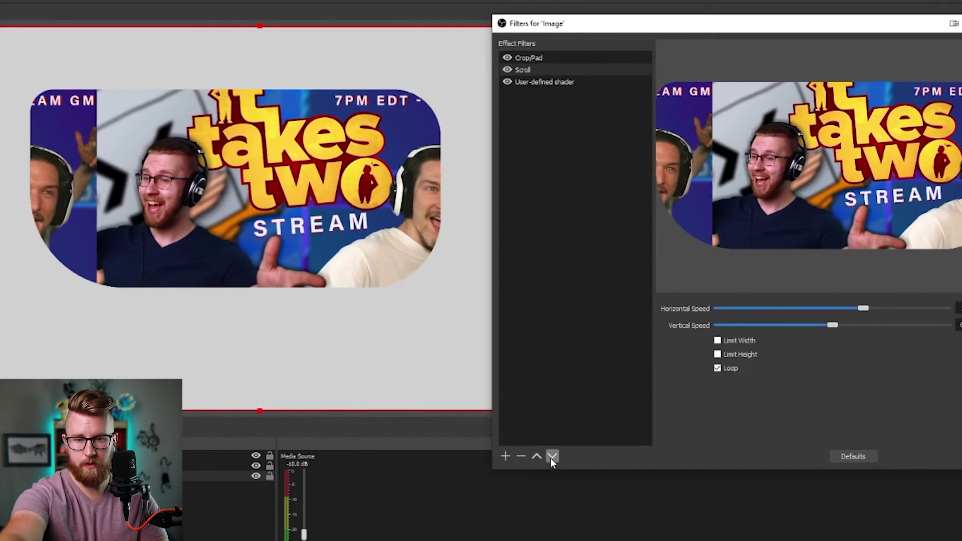
left_click(537, 456)
left_click(553, 457)
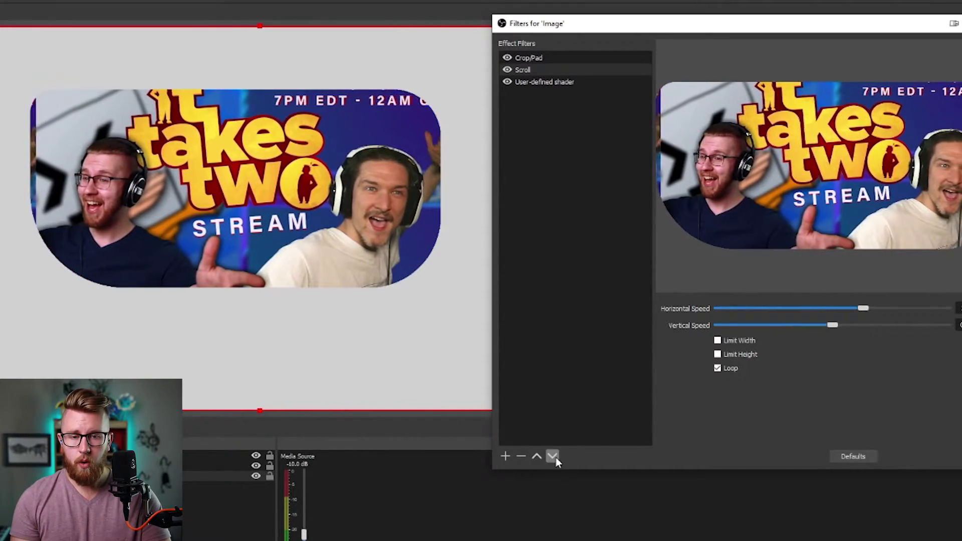
left_click(537, 457)
left_click(553, 457)
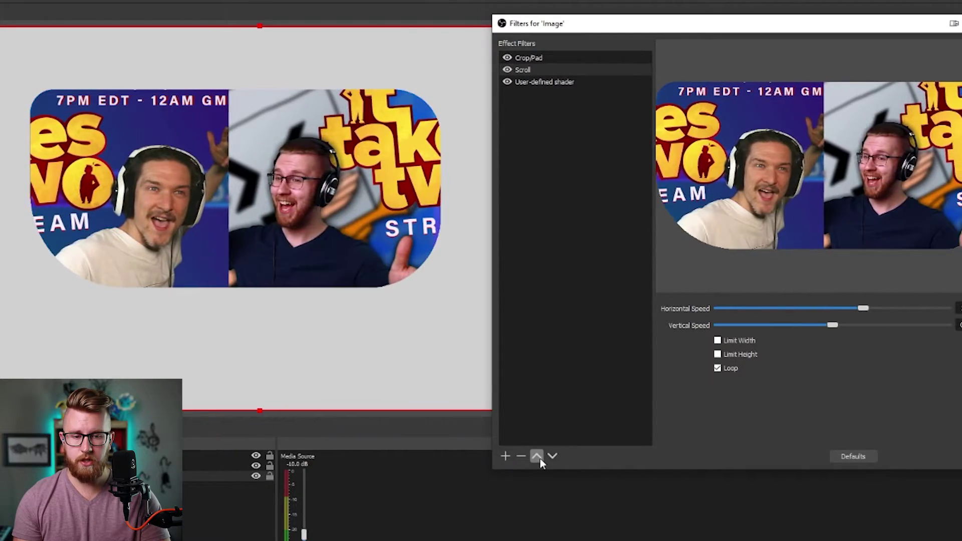
left_click(538, 457)
left_click(537, 456)
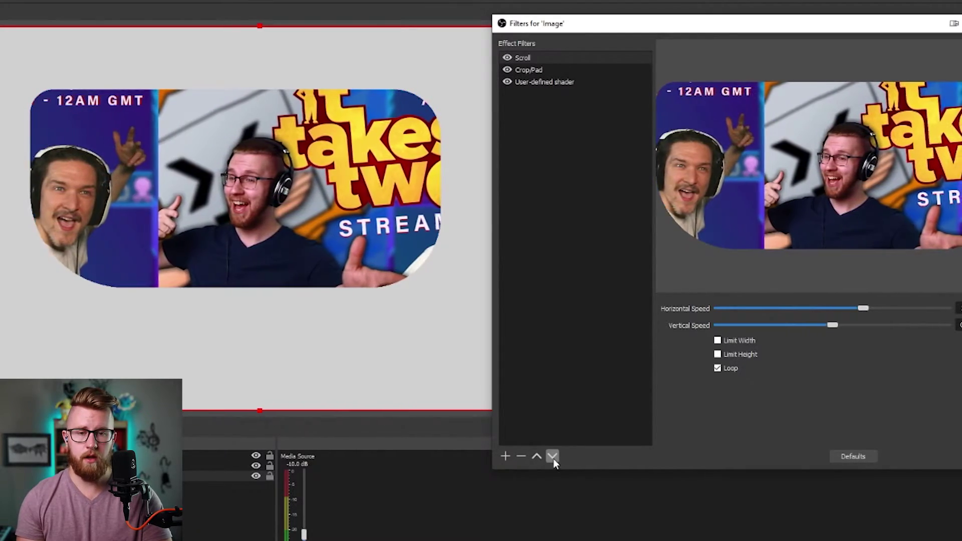
left_click(537, 457)
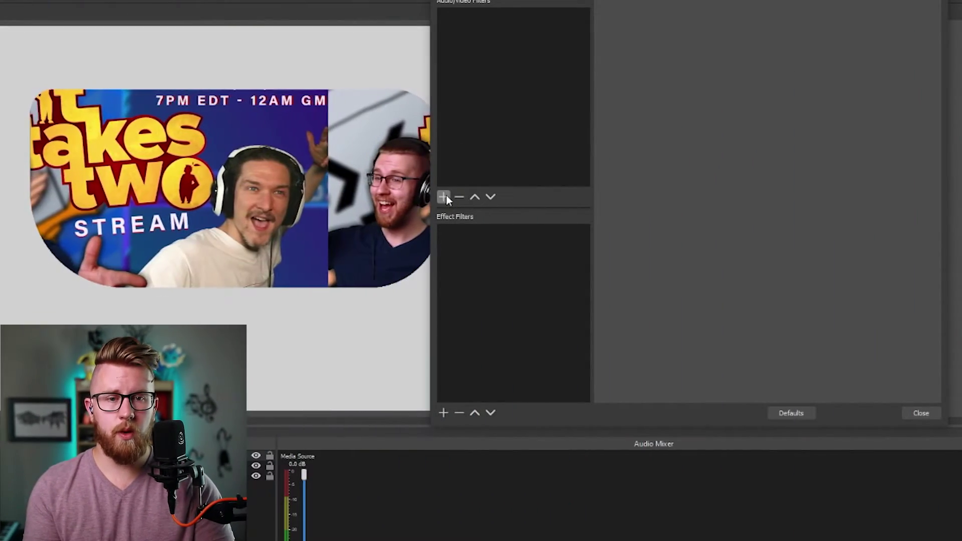
- Add a VST Compressor filter using ReaComp and open its plug-in controls
left_click(445, 197)
left_click(497, 387)
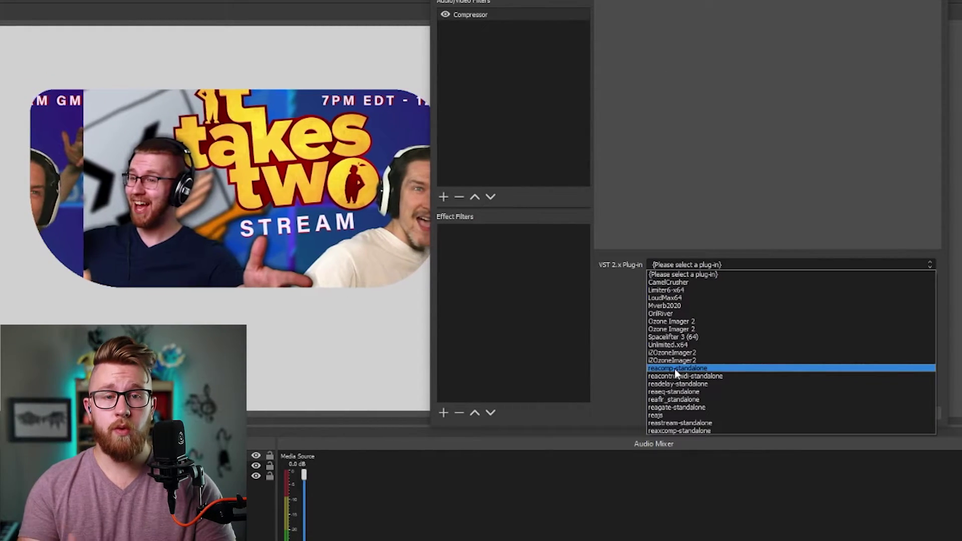
left_click(675, 369)
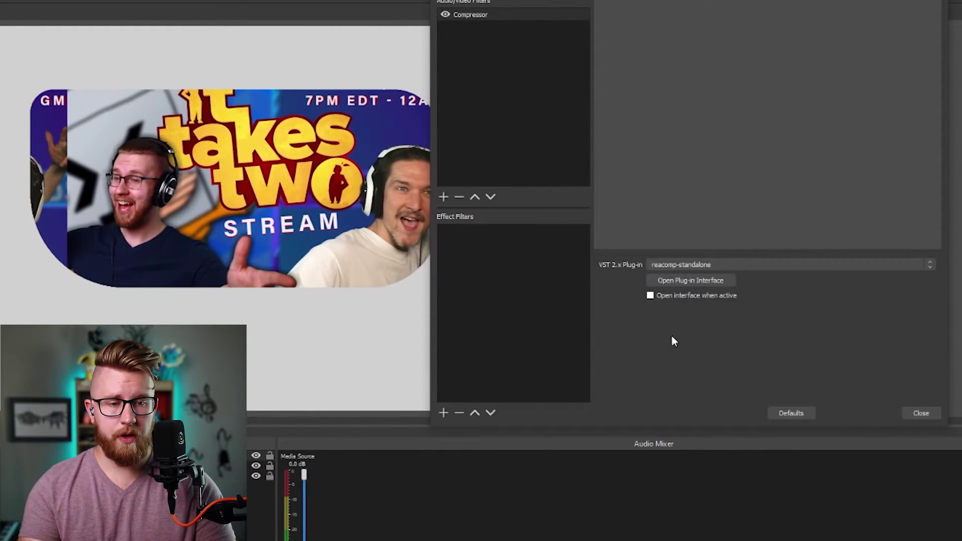
left_click(677, 281)
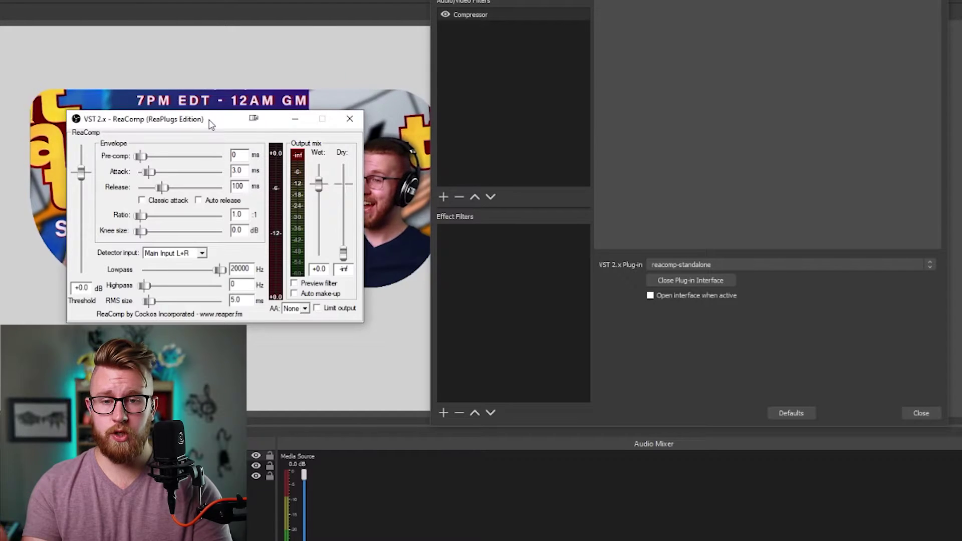
- Add a Gain filter with its default name
left_click(443, 197)
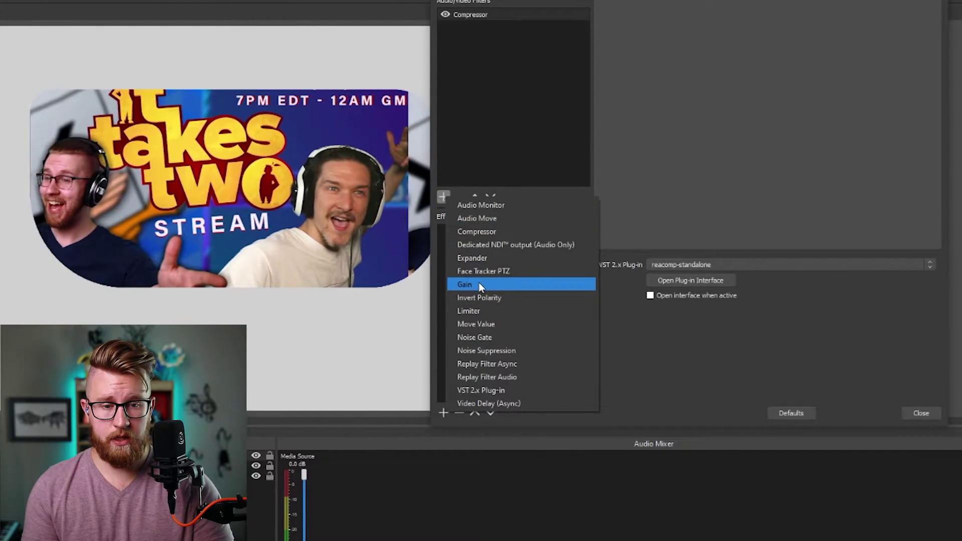
left_click(479, 284)
key("Return")
- Add a VST Limiter filter using LoudMax64, open its controls, and move its window beside the filter list
left_click(444, 197)
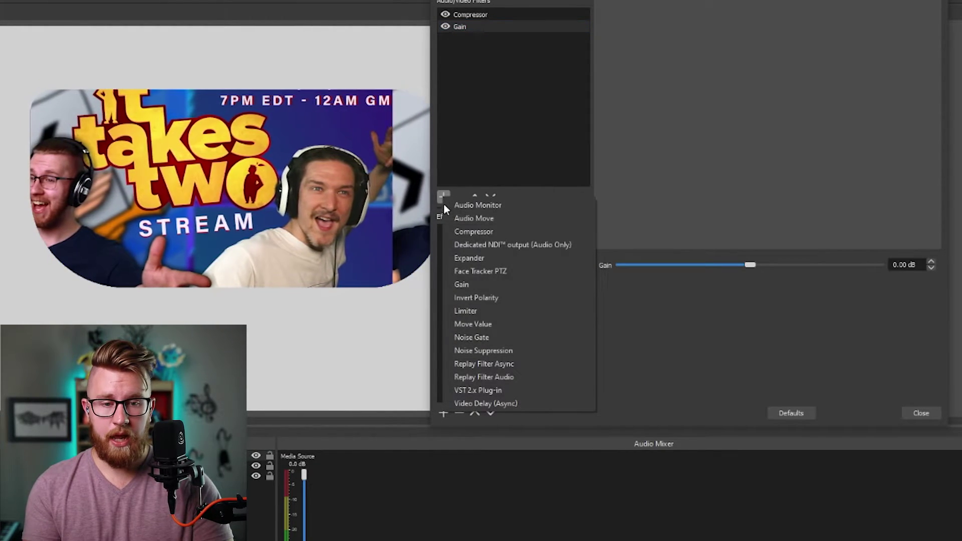
left_click(492, 390)
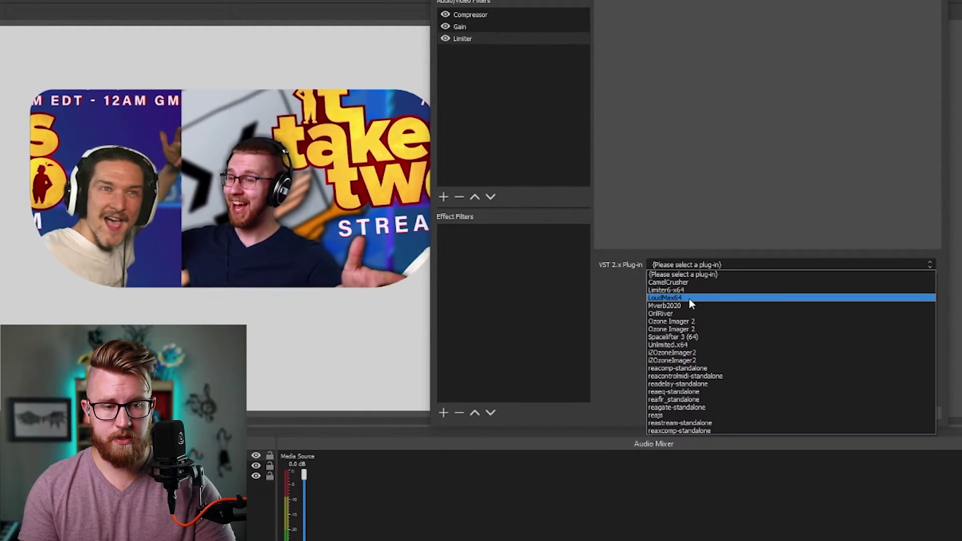
left_click(689, 299)
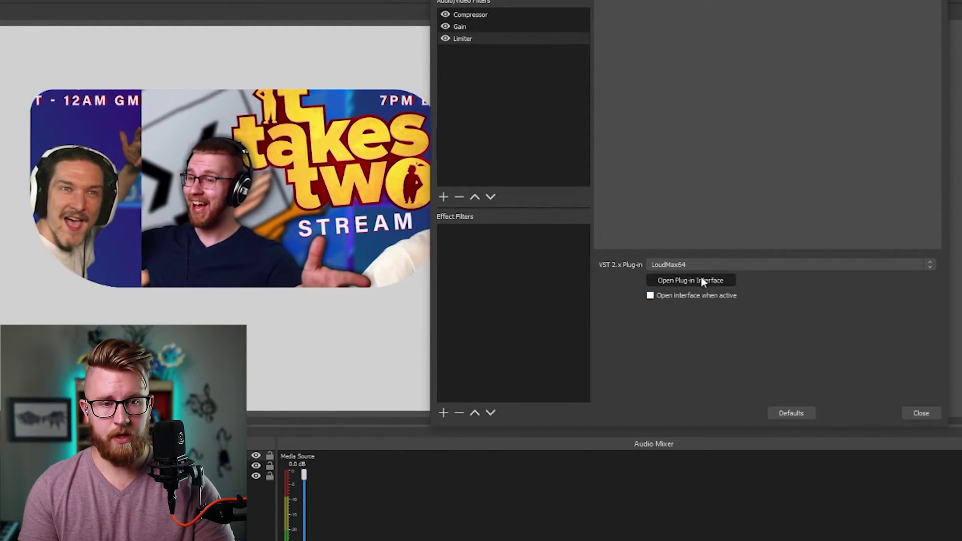
left_click(701, 280)
mouse_move(123, 129)
left_mouse_down()
mouse_move(628, 250)
mouse_move(678, 229)
left_mouse_up()
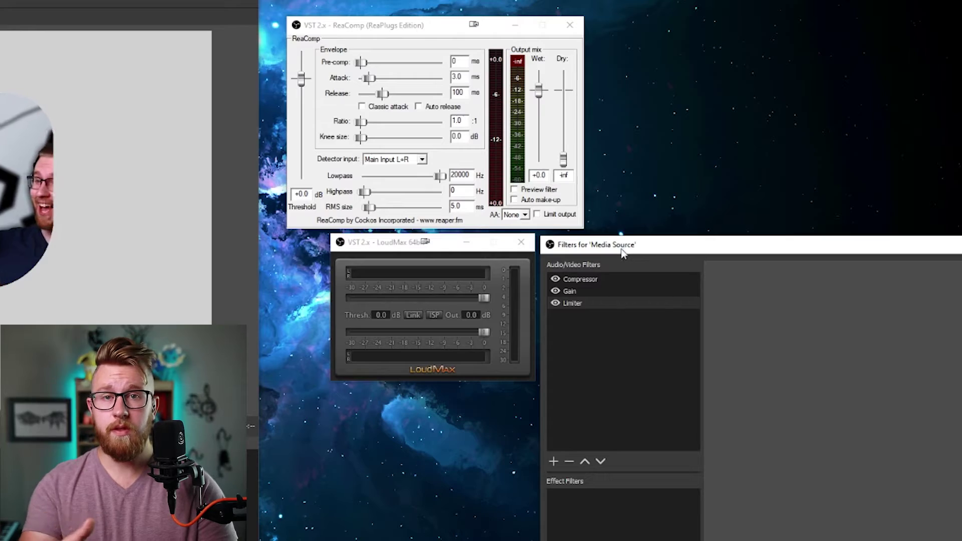
- Select the Limiter filter in the Media Source's filter list
left_click(599, 303)
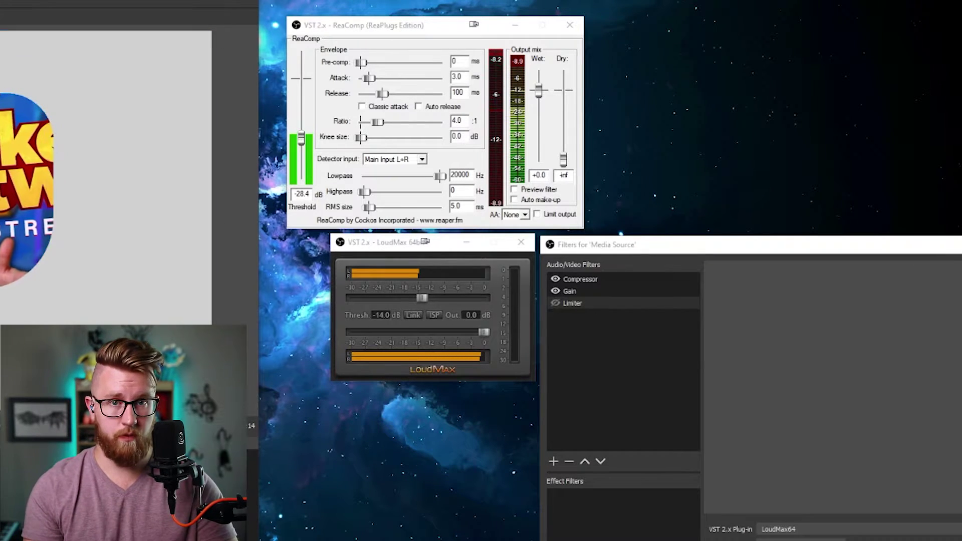
- Select the Gain filter and drag its slider up to 14.00 dB
left_click(582, 289)
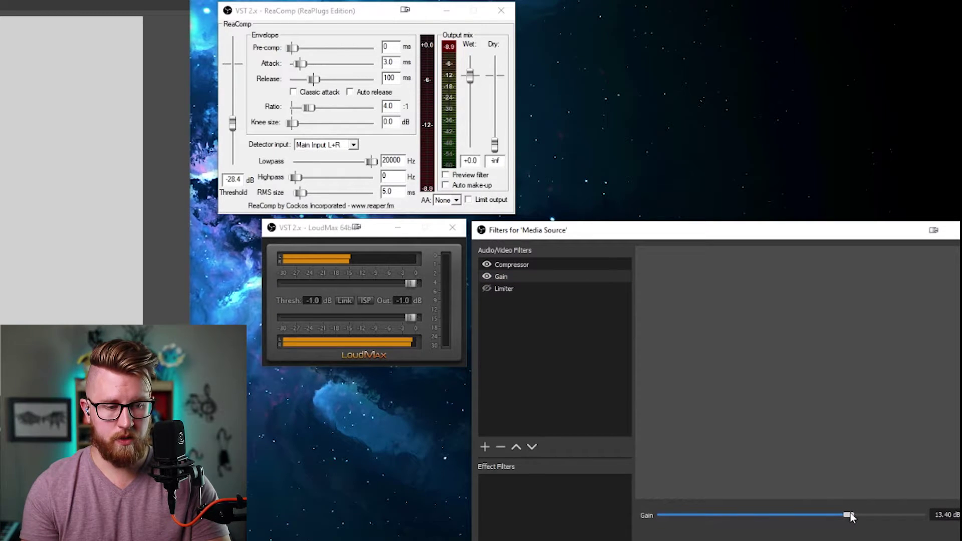
left_click_drag(852, 518, 856, 518)
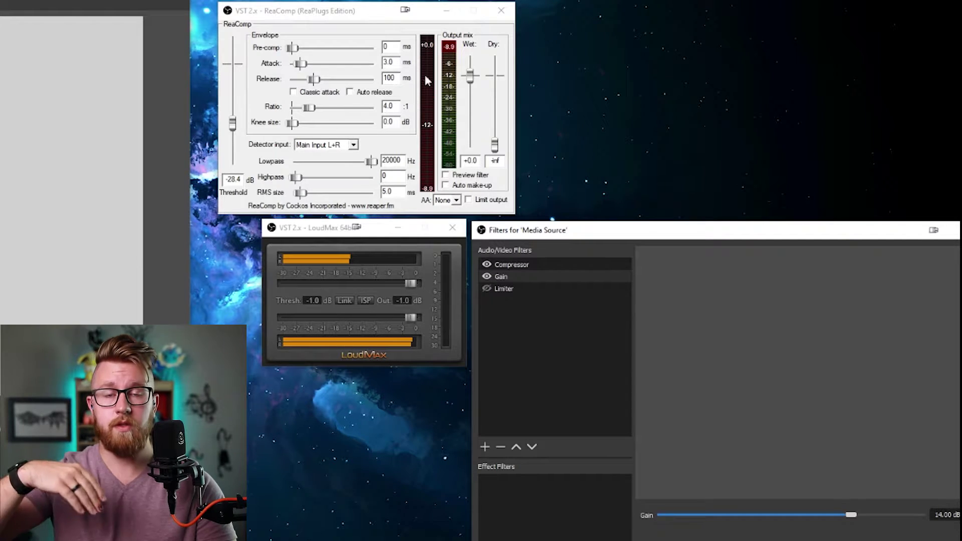
- Drag Gain ahead of Compressor, check the ReaComp meters, then select the Compressor filter
left_click_drag(501, 276, 501, 263)
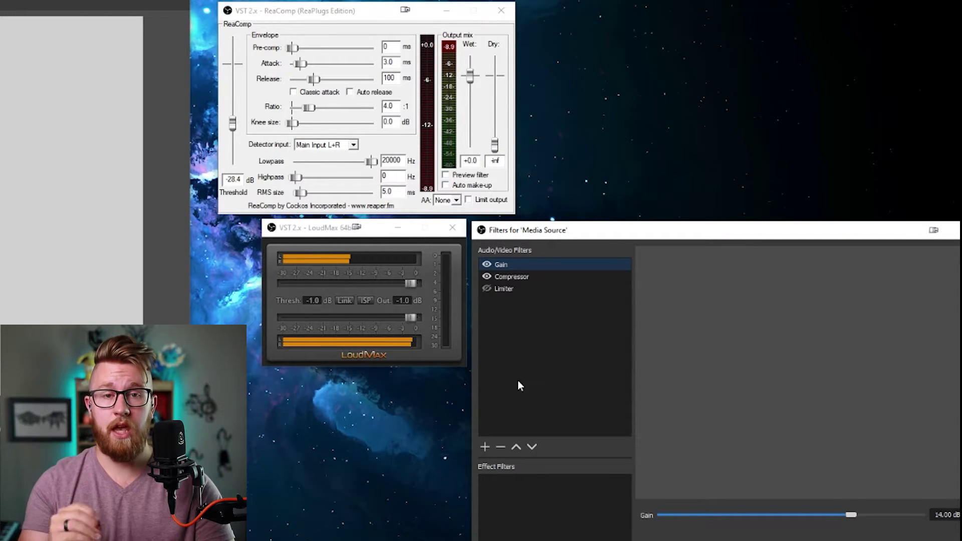
left_click(257, 259)
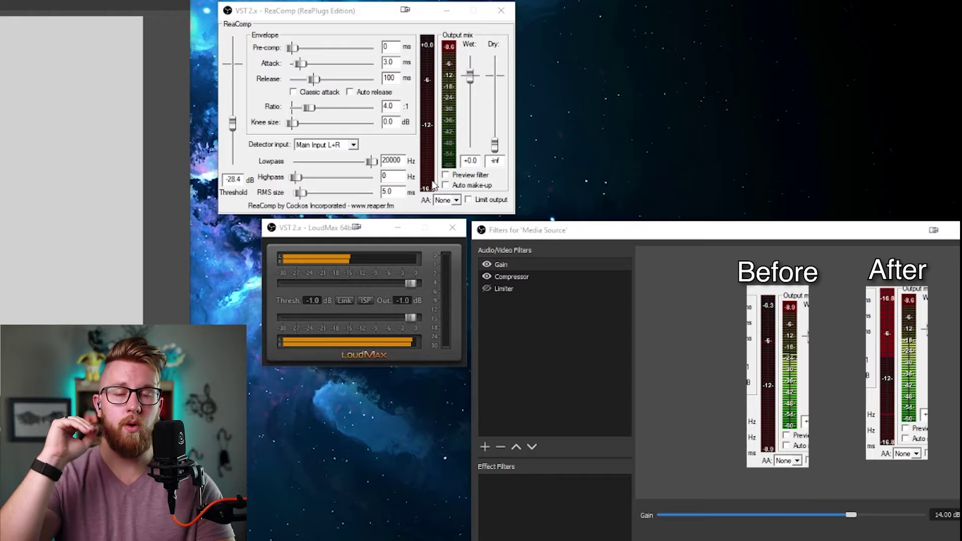
left_click(525, 265)
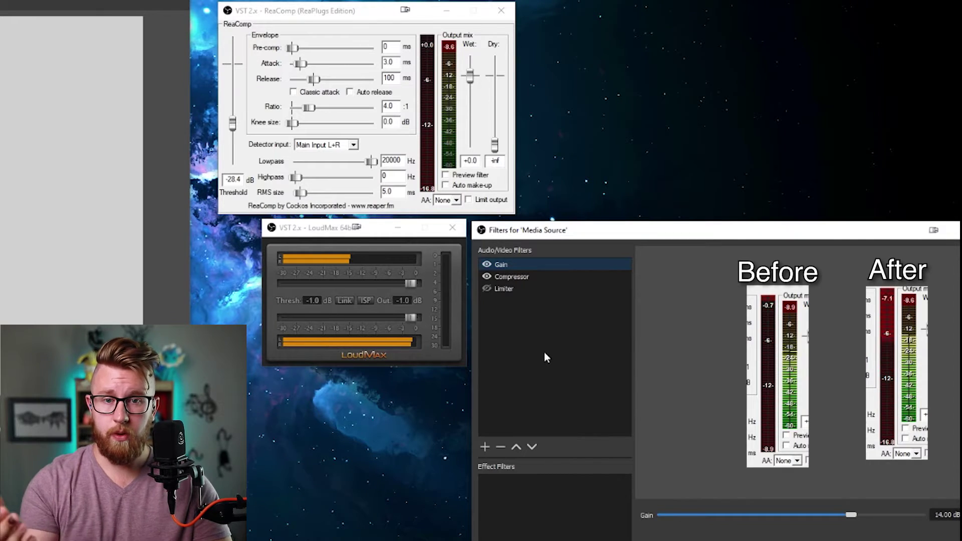
left_click(525, 279)
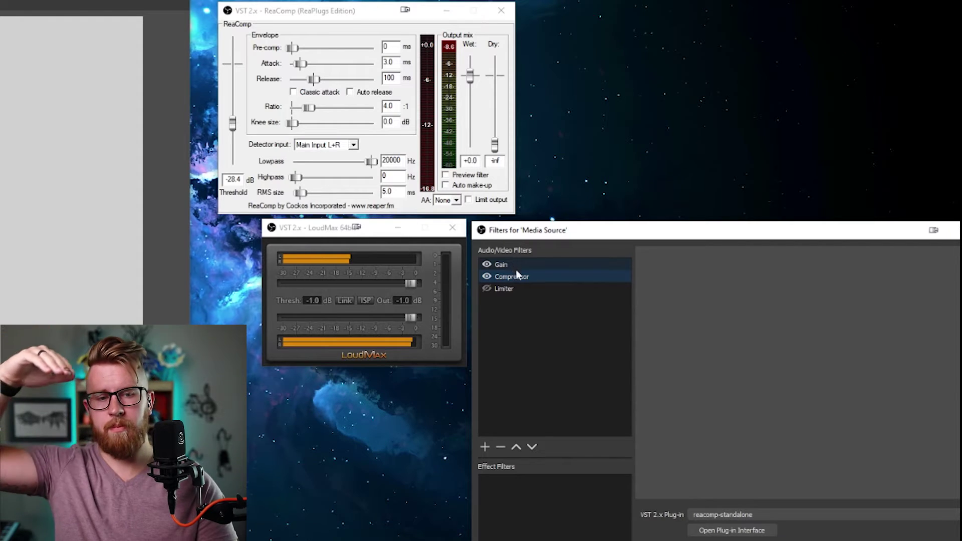
- Add a Gain filter named 'Gain 2' and move it above the Limiter
left_click(489, 447)
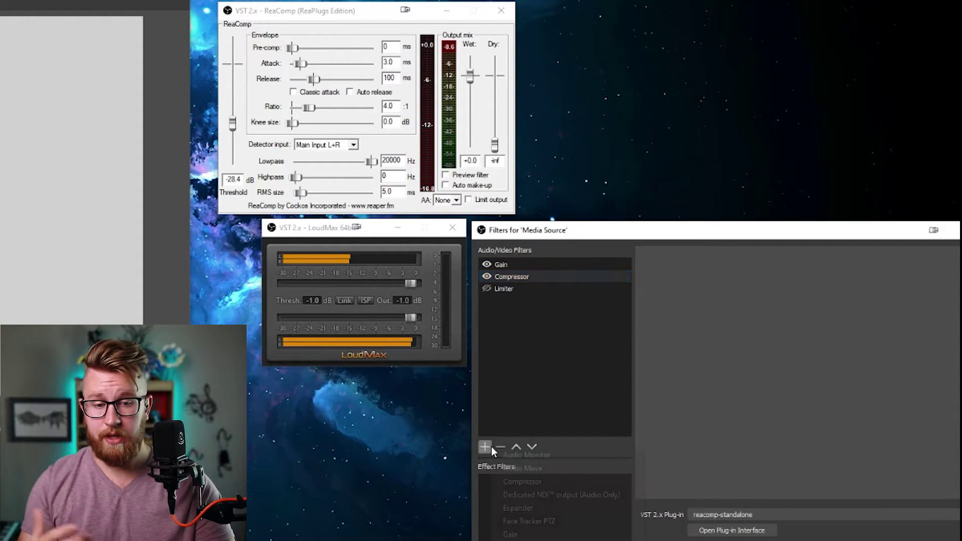
left_click(527, 535)
left_click(704, 475)
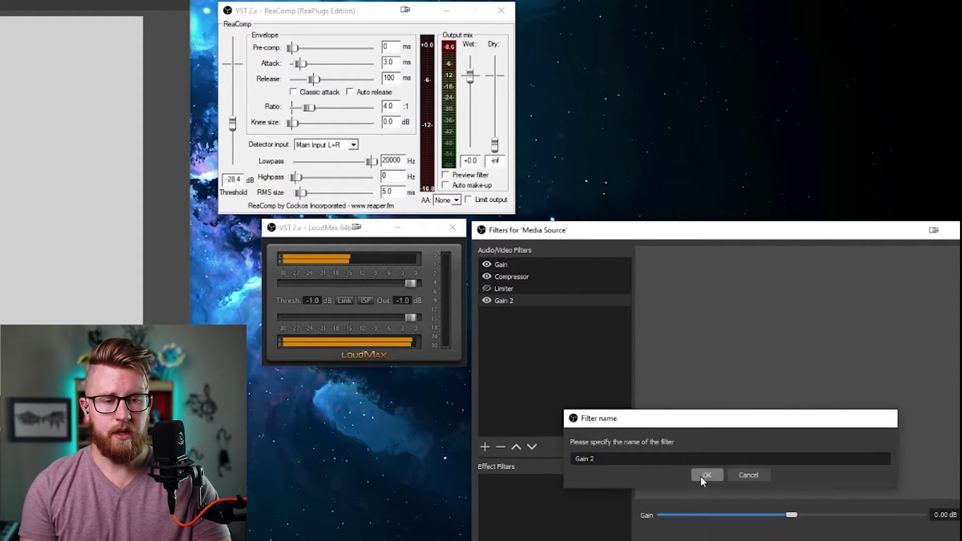
left_click(520, 449)
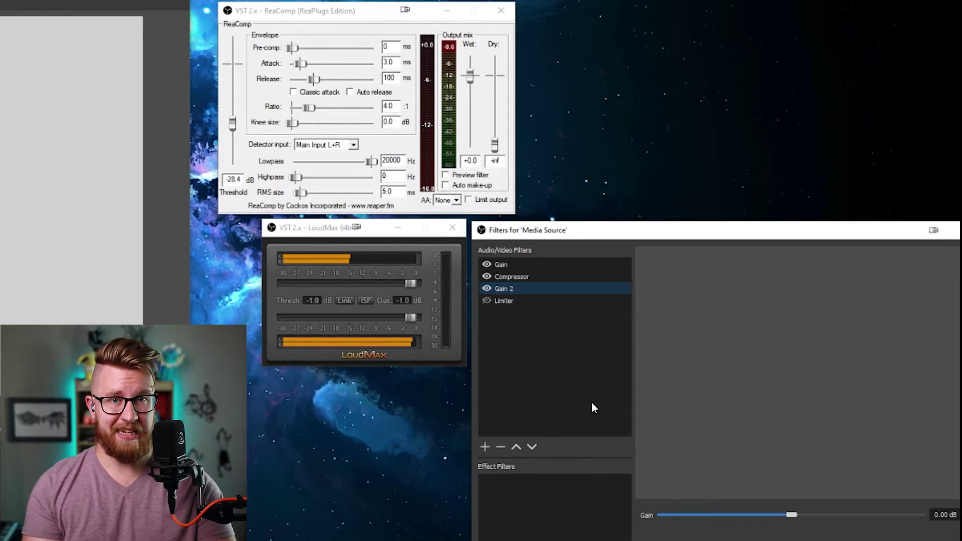
- Drag the Gain 2 slider up toward 16 dB, then back down to settle at 11.30 dB
left_click_drag(787, 515, 860, 515)
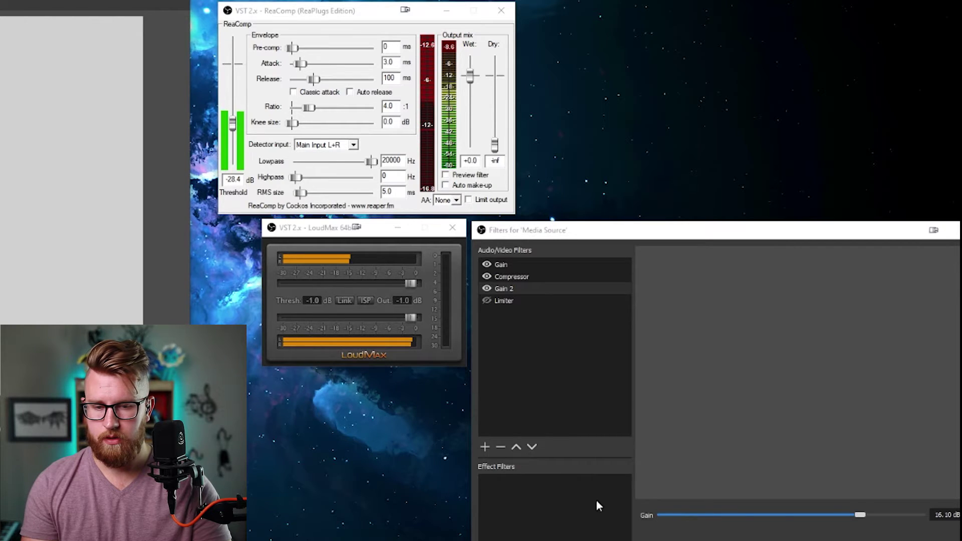
left_click_drag(860, 516, 840, 516)
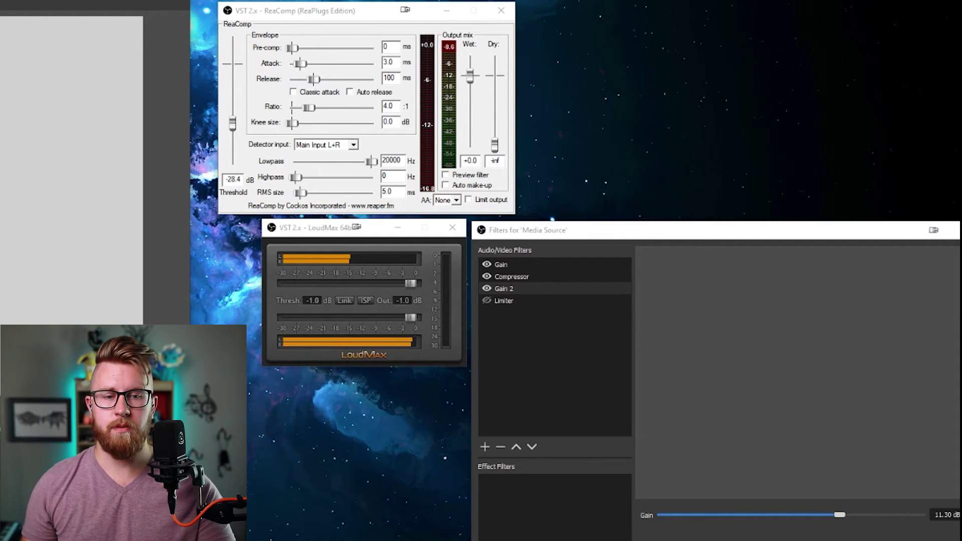
left_click(540, 347)
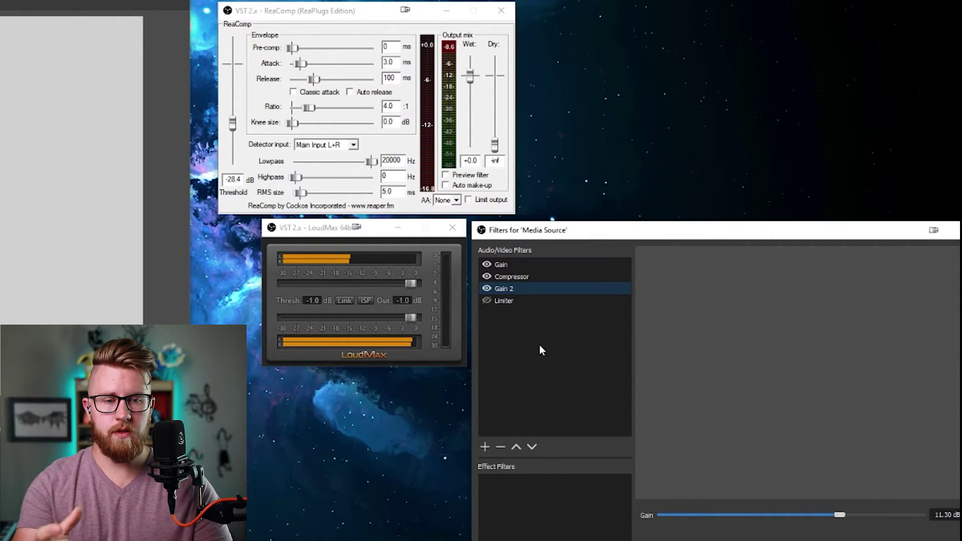